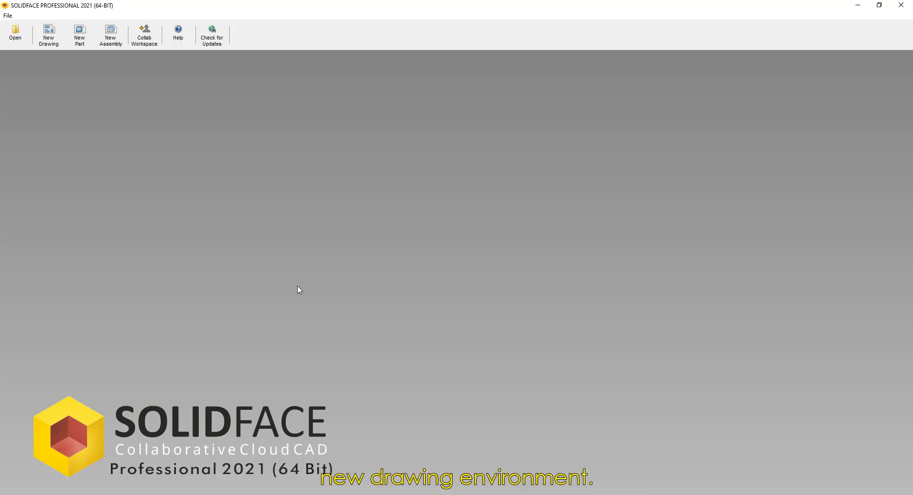
Create a new drawing and open the sheet insertion type definition.
{"action": "left_click", "coordinate": [49, 34]}
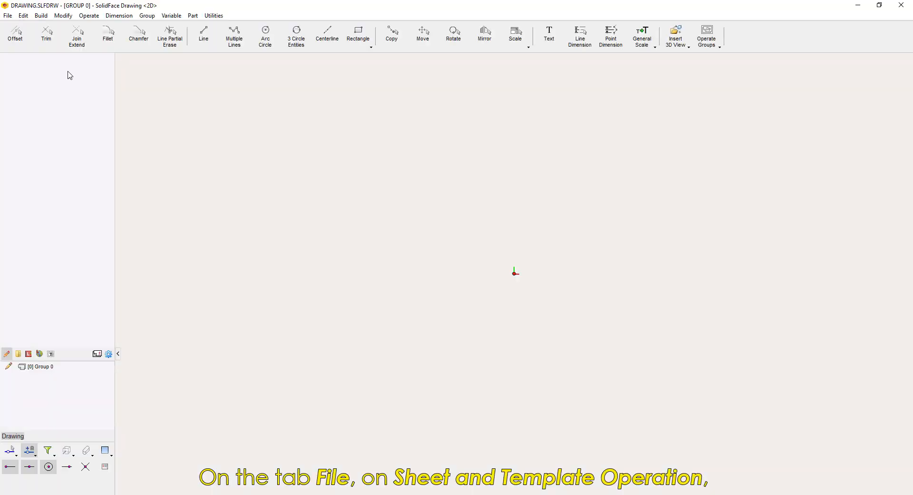
{"action": "left_click", "coordinate": [9, 16]}
{"action": "mouse_move", "coordinate": [90, 192]}
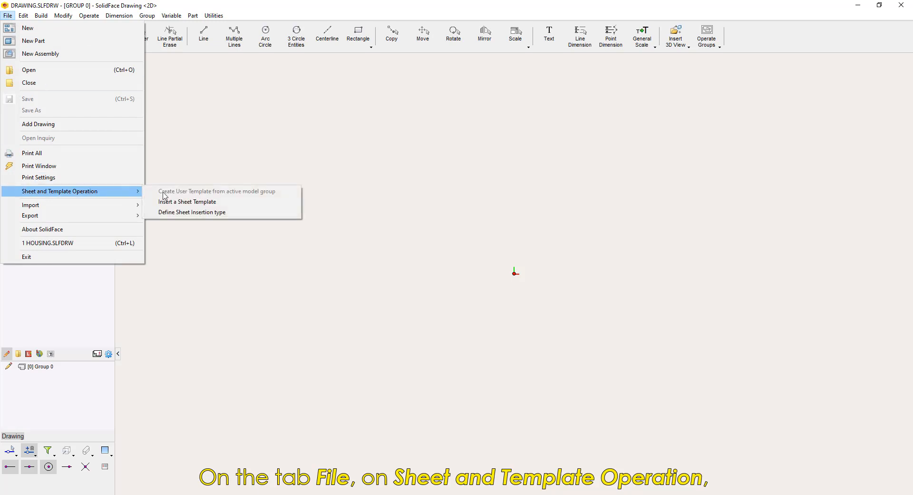
{"action": "left_click", "coordinate": [243, 212]}
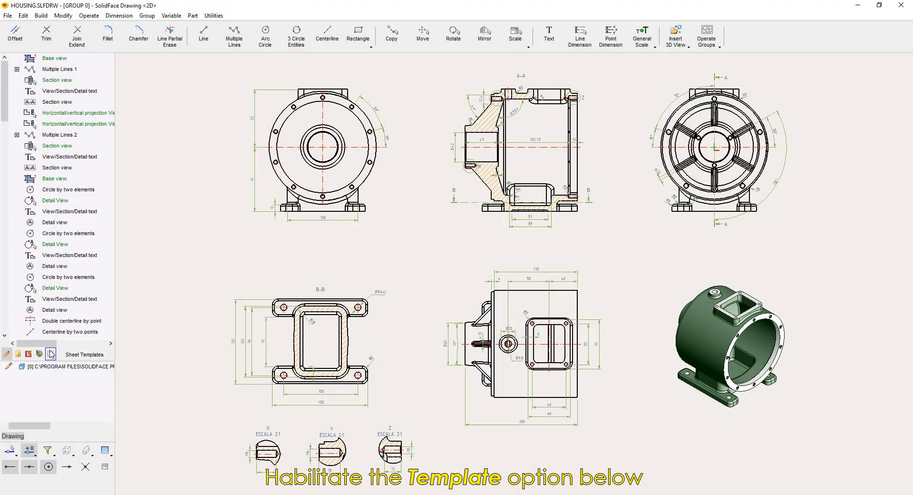
Insert the metric A2 sheet template in a new group around the housing views, accepting viewport scale 1:1.42538.
{"action": "left_click", "coordinate": [51, 354]}
{"action": "double_click", "coordinate": [32, 117]}
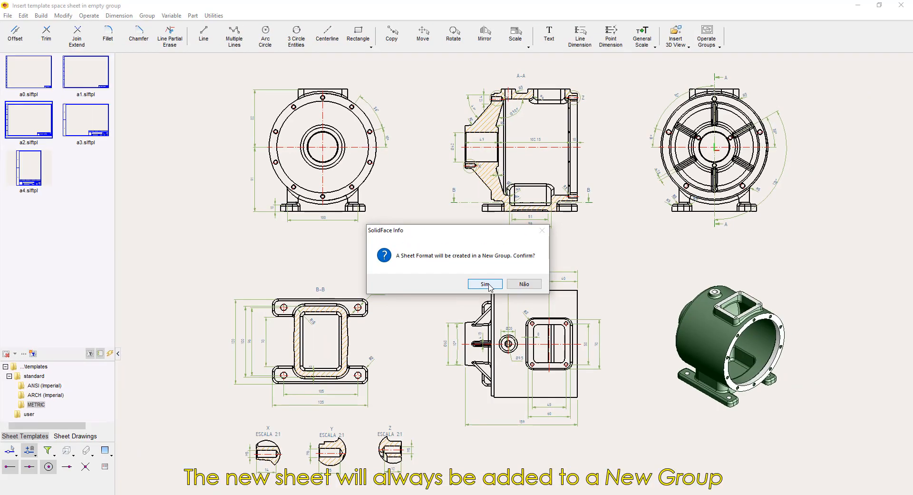
{"action": "left_click", "coordinate": [489, 283]}
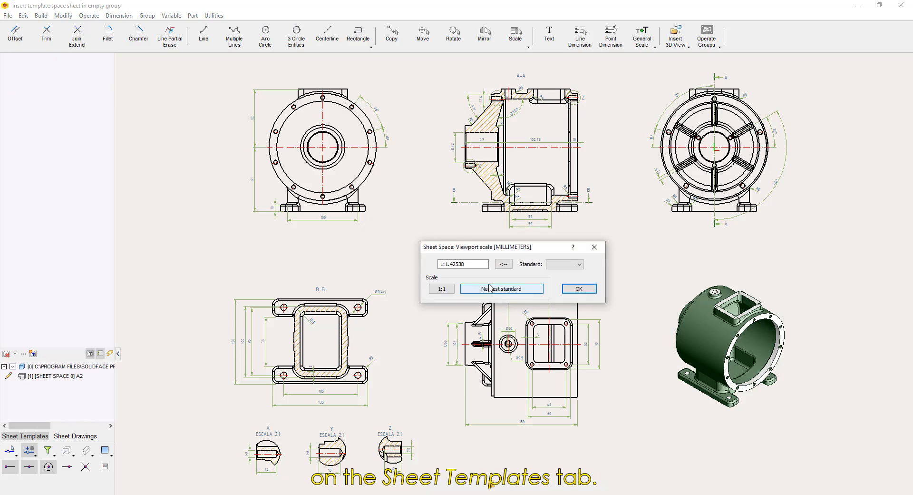
{"action": "left_click", "coordinate": [575, 288]}
{"action": "left_click", "coordinate": [573, 286]}
{"action": "left_click", "coordinate": [479, 286]}
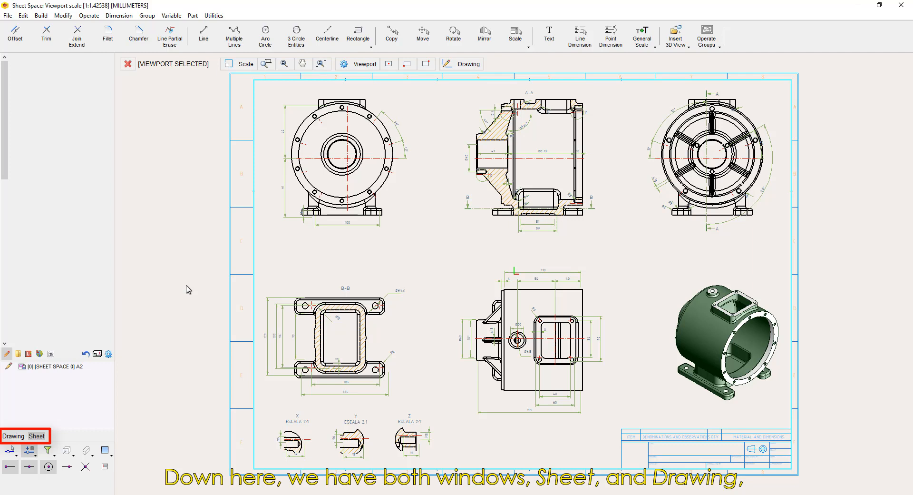
{"action": "key", "text": "Escape"}
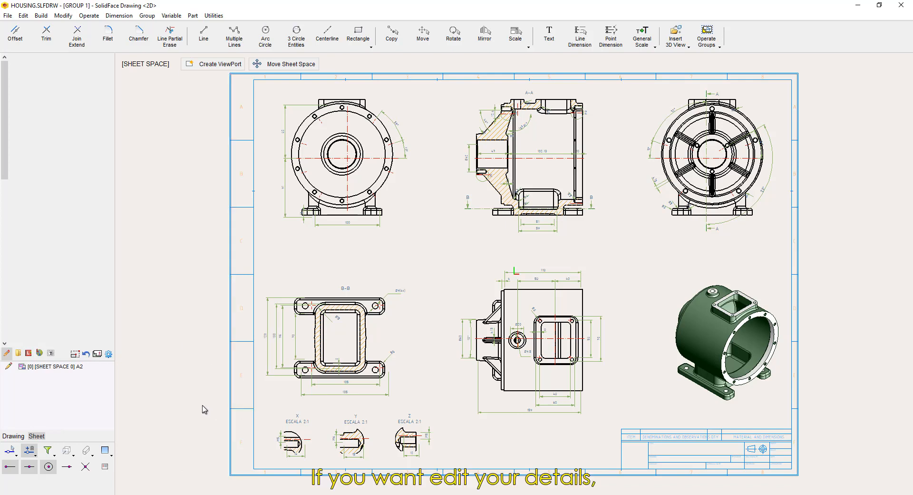
Check the drawing space, return to the sheet, and zoom out the housing views inside the A2 viewport.
{"action": "left_click", "coordinate": [13, 436]}
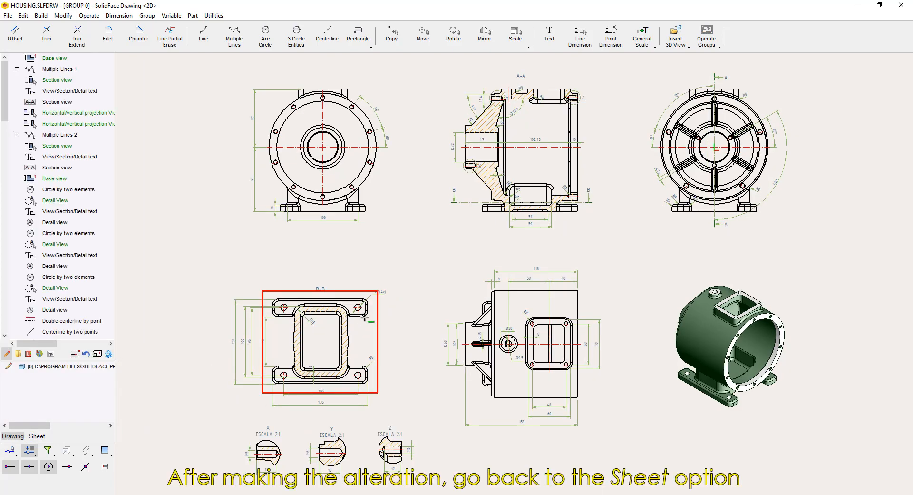
{"action": "left_click", "coordinate": [37, 436]}
{"action": "left_click", "coordinate": [405, 241]}
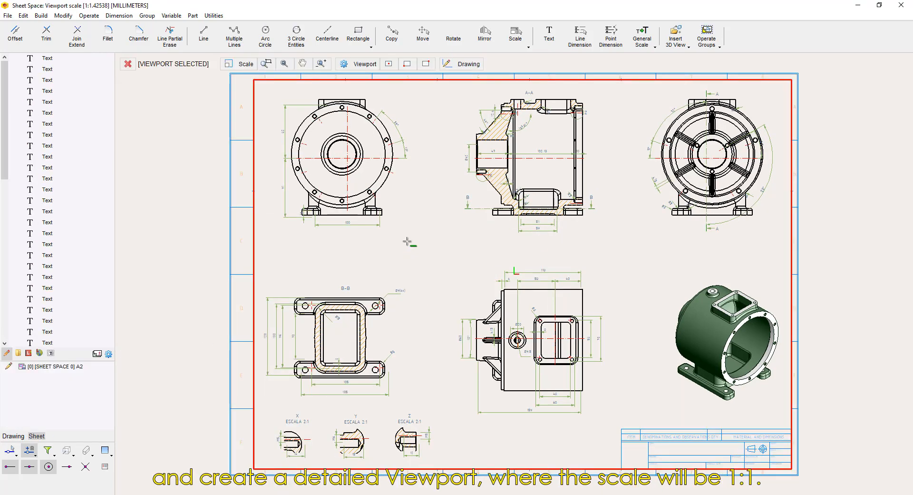
{"action": "left_click", "coordinate": [321, 63]}
{"action": "left_click_drag", "start_coordinate": [376, 197], "coordinate": [591, 231]}
{"action": "key", "text": "Escape"}
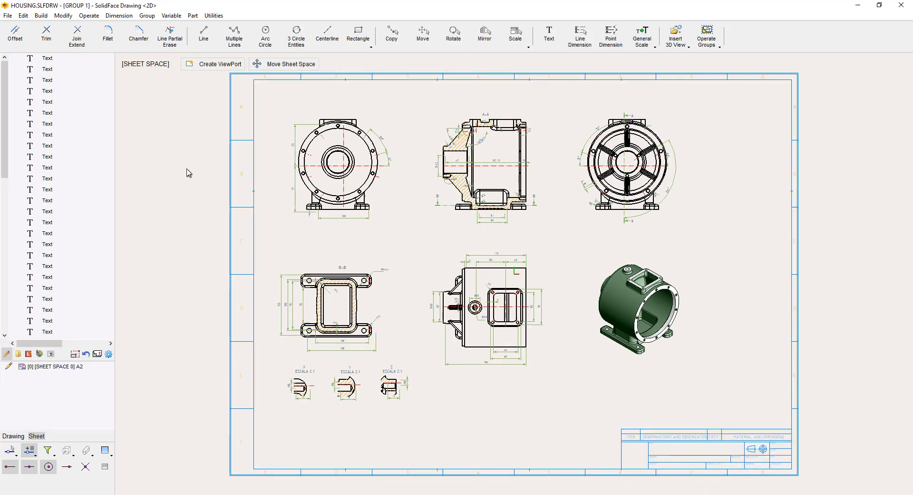
Create a detail viewport in the A2 sheet's upper-right corner and zoom it onto the upper part of section A-A.
{"action": "left_click", "coordinate": [214, 63]}
{"action": "left_click", "coordinate": [693, 123]}
{"action": "left_click", "coordinate": [783, 218]}
{"action": "left_click", "coordinate": [266, 65]}
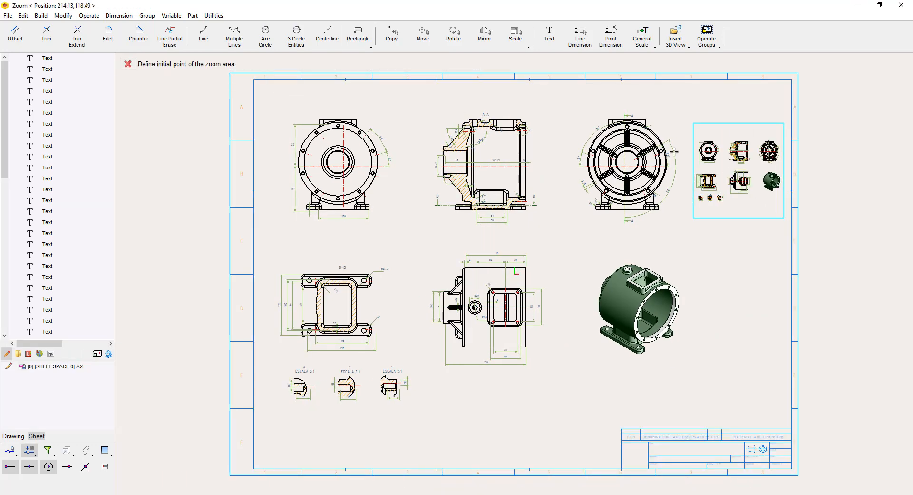
{"action": "left_click_drag", "start_coordinate": [731, 141], "coordinate": [743, 155]}
{"action": "key", "text": "Escape"}
Set the new detail viewport's scale to the standard 1:1.
{"action": "left_click", "coordinate": [244, 64]}
{"action": "left_click", "coordinate": [534, 263]}
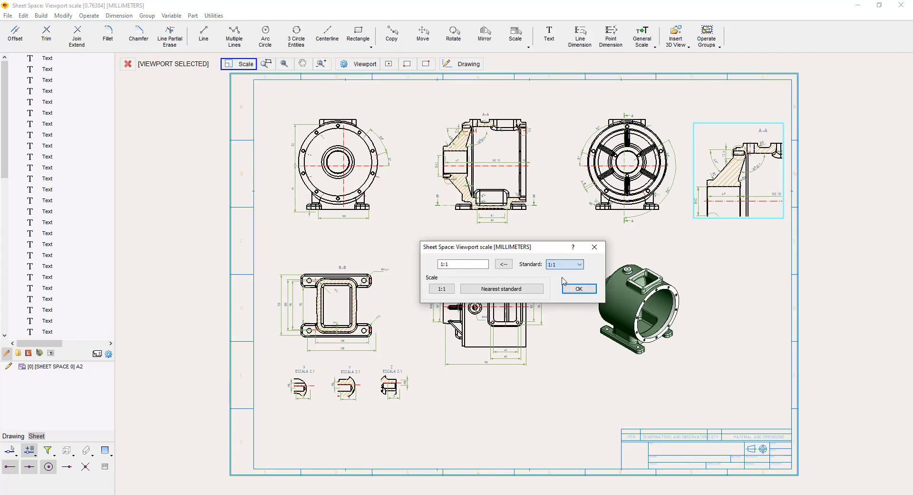
{"action": "left_click", "coordinate": [580, 287]}
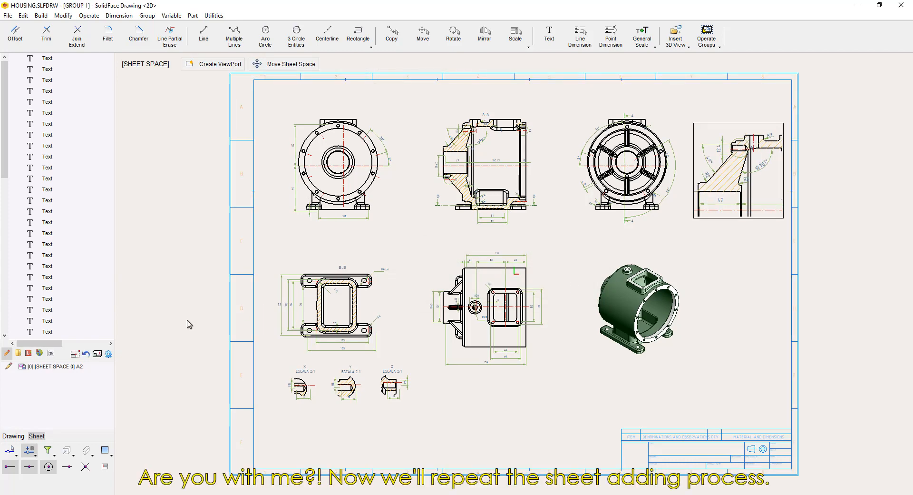
Insert the metric A4 sheet template in a new group at viewport scale 2:1, without a title, beside the A2 sheet's right edge.
{"action": "left_click", "coordinate": [50, 354]}
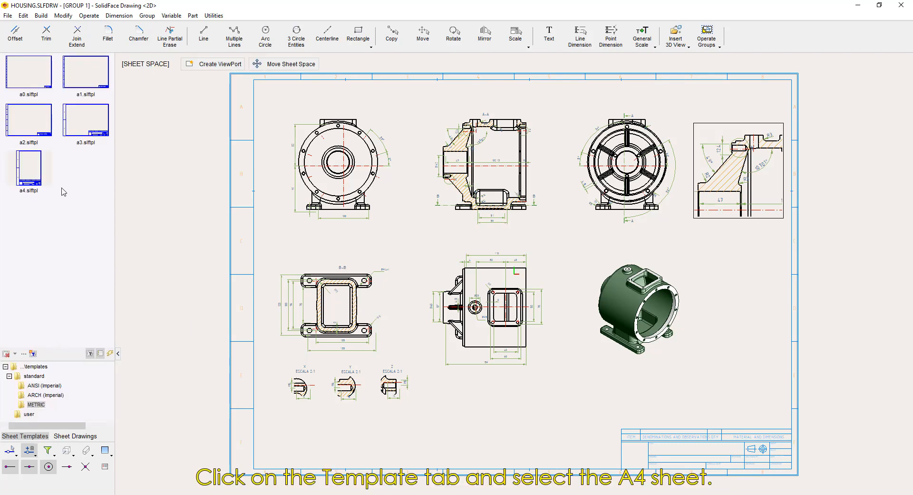
{"action": "left_click", "coordinate": [31, 172]}
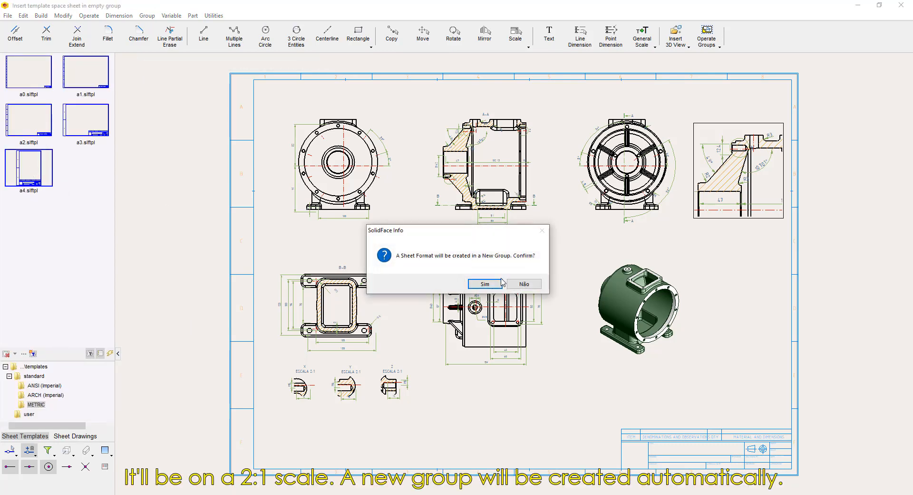
{"action": "left_click", "coordinate": [486, 285]}
{"action": "left_click", "coordinate": [578, 264]}
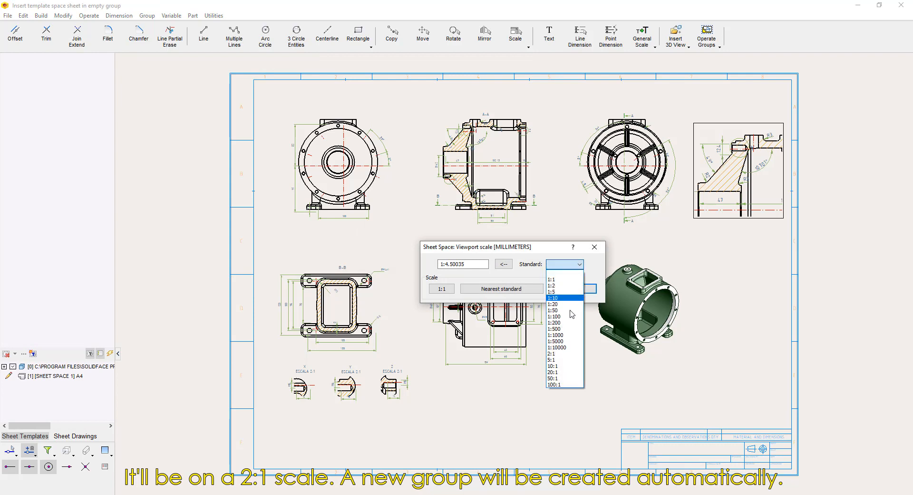
{"action": "left_click", "coordinate": [567, 354]}
{"action": "left_click", "coordinate": [579, 288]}
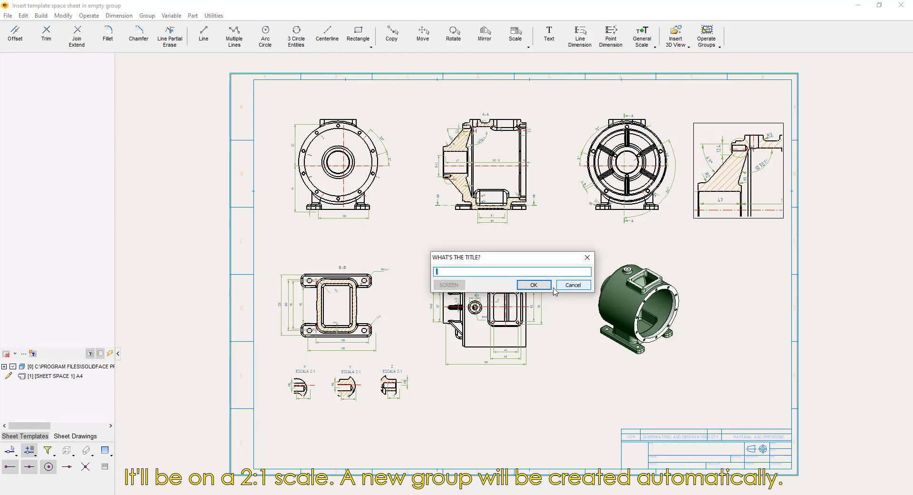
{"action": "left_click", "coordinate": [574, 284]}
{"action": "left_click", "coordinate": [490, 285]}
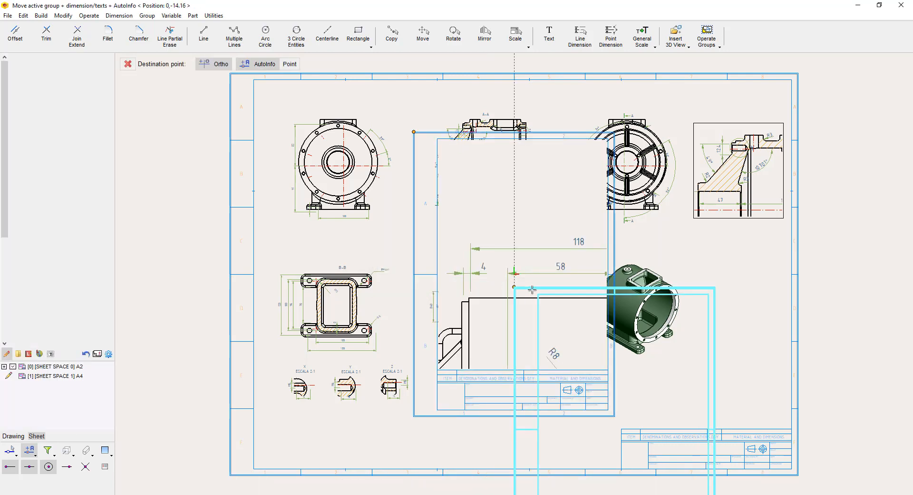
{"action": "left_click", "coordinate": [822, 73]}
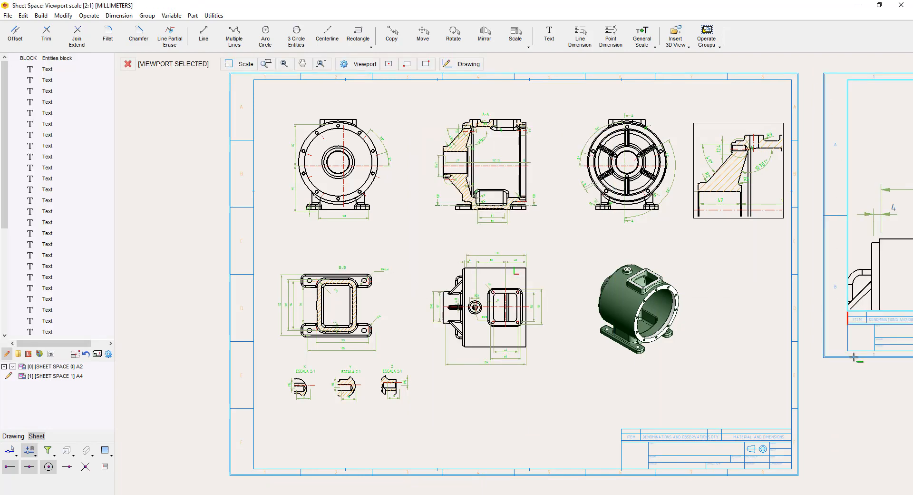
Open the A4 viewport's scale settings and accept them at 2:1.
{"action": "middle_click_drag", "start_coordinate": [815, 407], "coordinate": [735, 405]}
{"action": "scroll", "coordinate": [766, 414], "scroll_direction": "down", "scroll_amount": 1}
{"action": "left_click", "coordinate": [757, 410]}
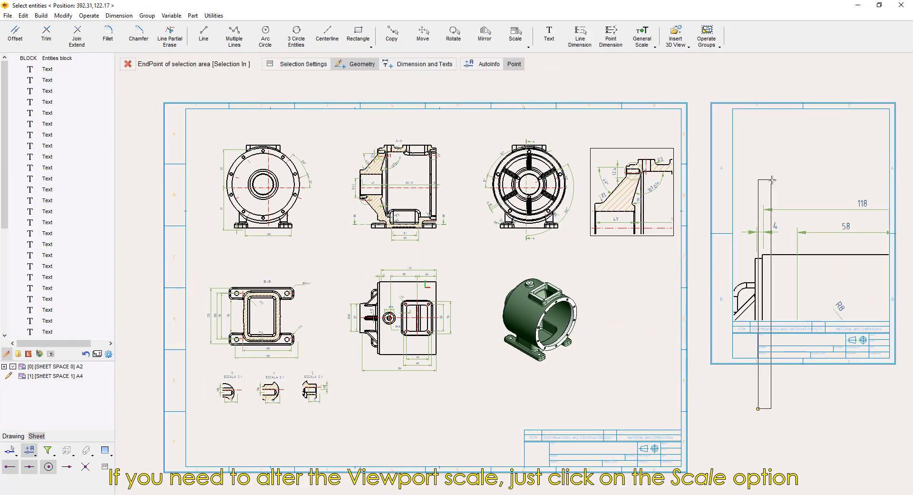
{"action": "left_click", "coordinate": [760, 408]}
{"action": "left_click", "coordinate": [782, 171]}
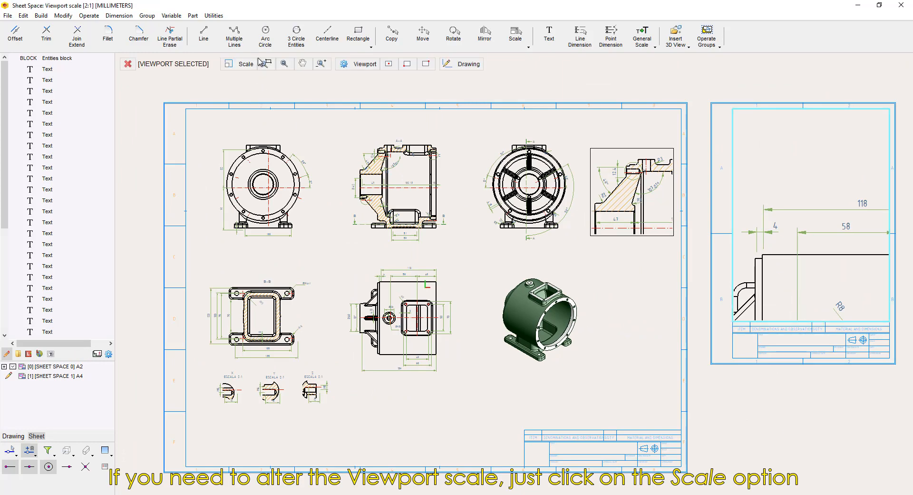
{"action": "left_click", "coordinate": [240, 64]}
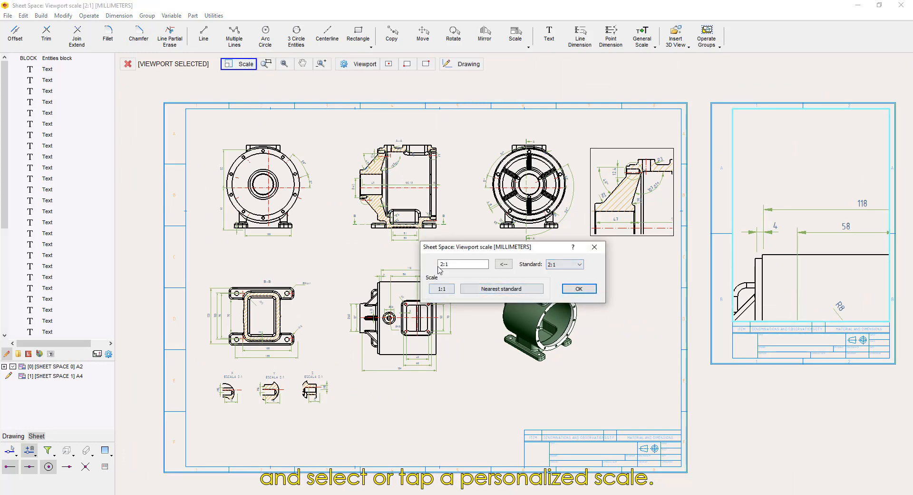
{"action": "left_click", "coordinate": [579, 289]}
Fit all housing views inside the A4 viewport and pan them toward its left edge.
{"action": "left_click", "coordinate": [778, 369]}
{"action": "left_click", "coordinate": [758, 192]}
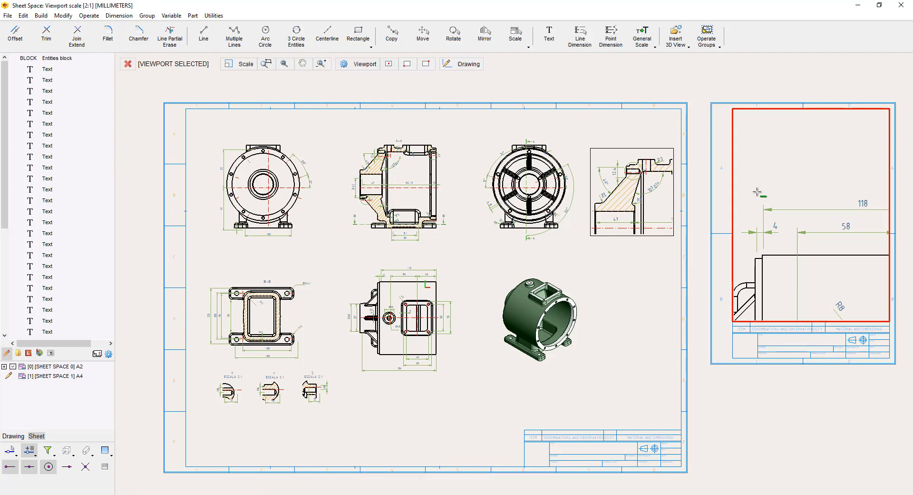
{"action": "left_click", "coordinate": [284, 63]}
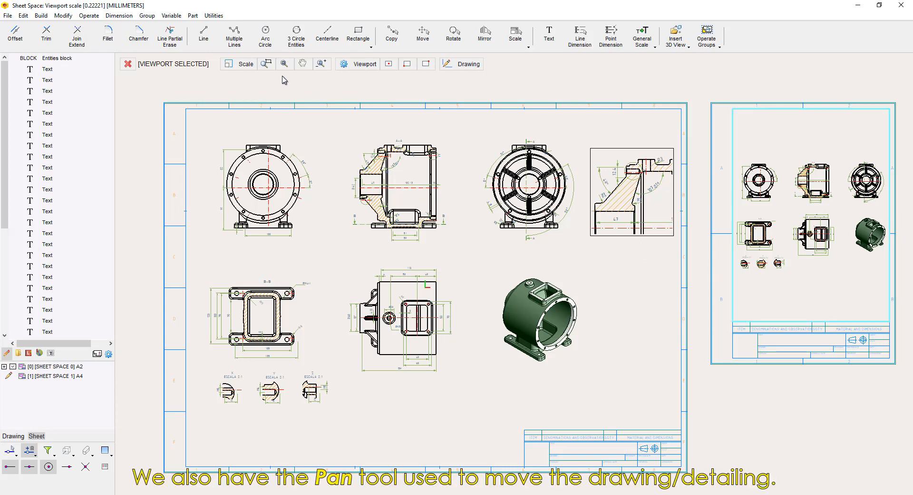
{"action": "left_click", "coordinate": [303, 64]}
{"action": "left_click_drag", "start_coordinate": [812, 213], "coordinate": [826, 225]}
{"action": "left_click_drag", "start_coordinate": [828, 259], "coordinate": [780, 258]}
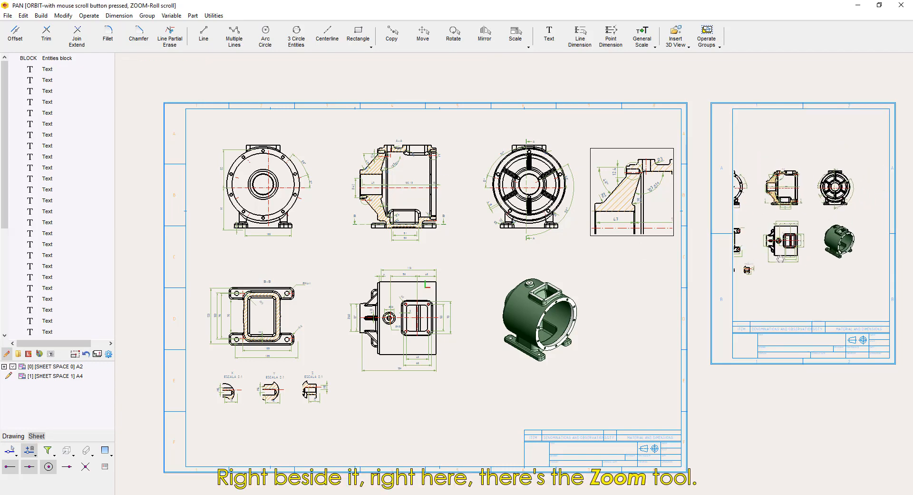
Enlarge the views inside the A4 viewport around section A-A, and open and accept its viewport settings.
{"action": "left_click", "coordinate": [320, 66]}
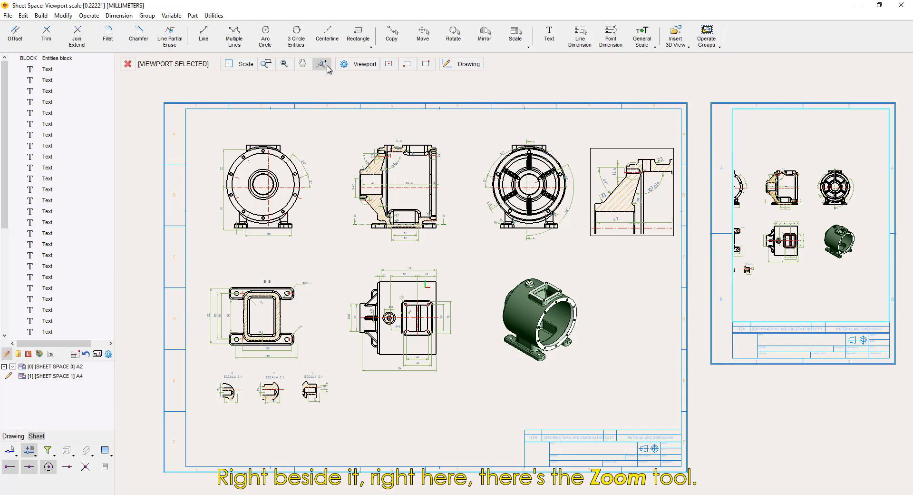
{"action": "mouse_move", "coordinate": [807, 216]}
{"action": "left_mouse_down"}
{"action": "mouse_move", "coordinate": [795, 207]}
{"action": "mouse_move", "coordinate": [803, 224]}
{"action": "left_mouse_up"}
{"action": "scroll", "coordinate": [793, 208], "scroll_direction": "up", "scroll_amount": 5}
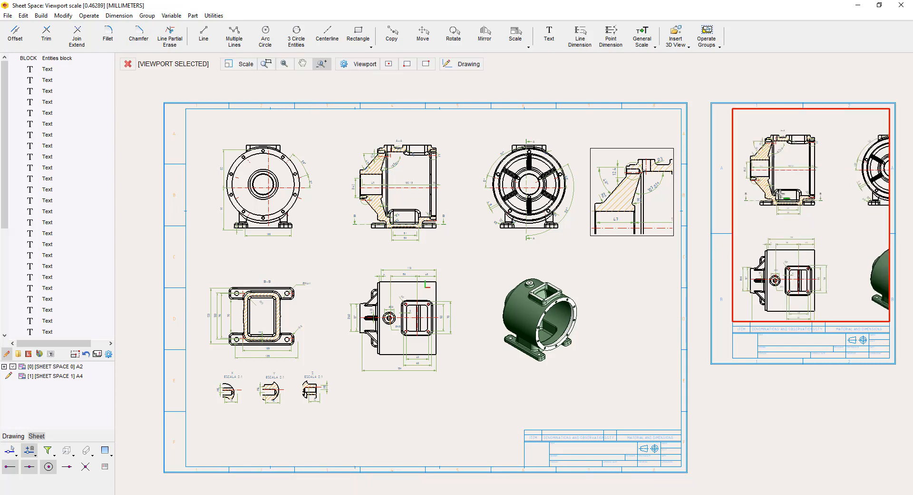
{"action": "left_click", "coordinate": [352, 65]}
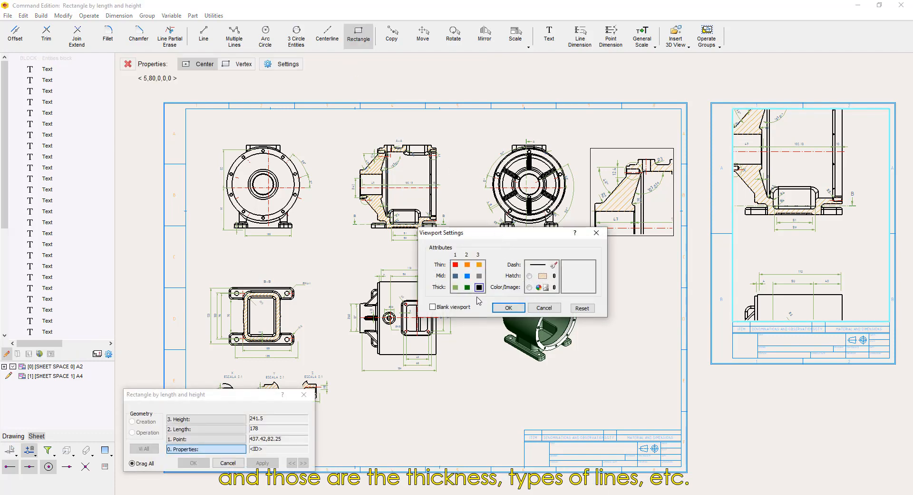
{"action": "left_click", "coordinate": [509, 308]}
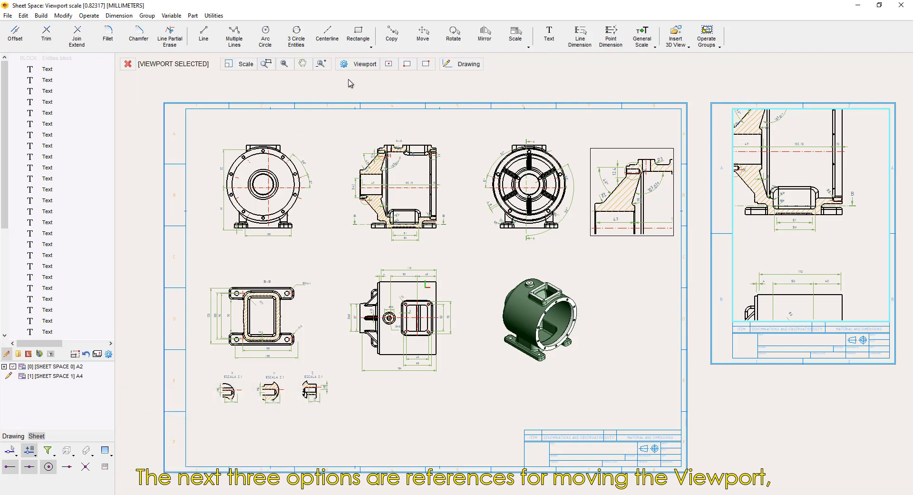
{"action": "left_click", "coordinate": [389, 64]}
{"action": "key", "text": "Escape"}
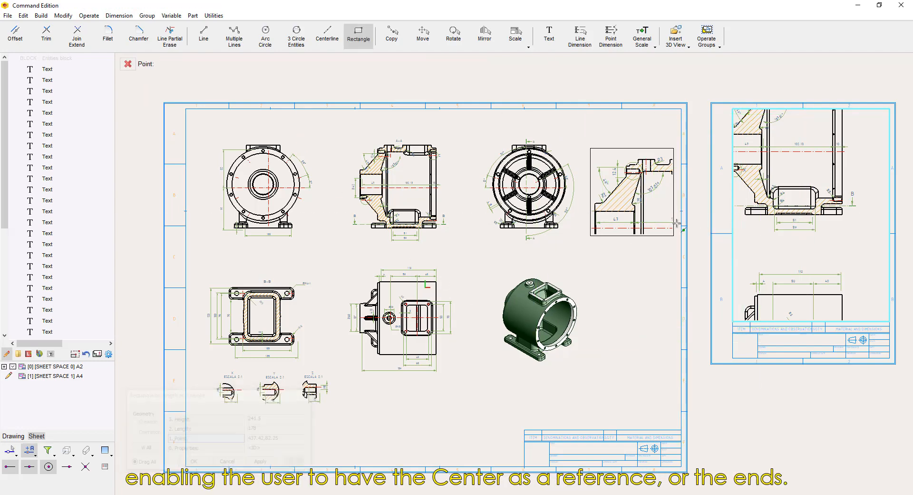
{"action": "left_click", "coordinate": [407, 63]}
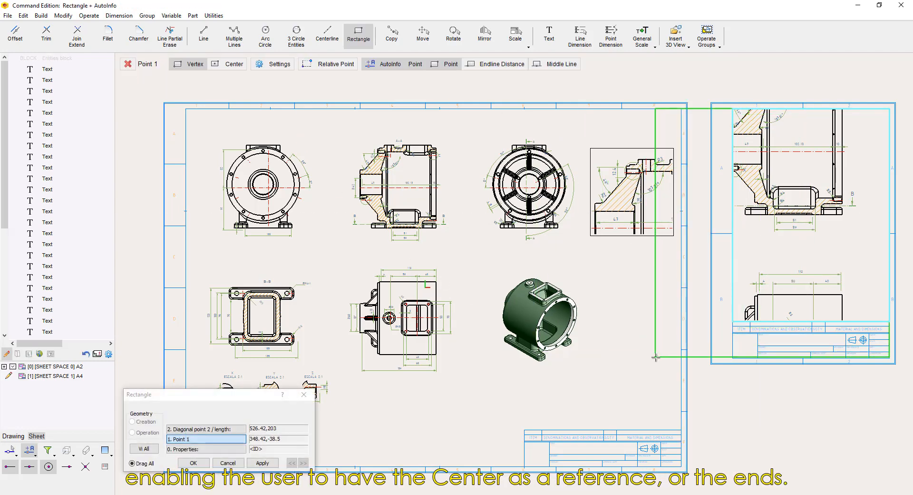
{"action": "key", "text": "Escape"}
{"action": "left_click", "coordinate": [424, 63]}
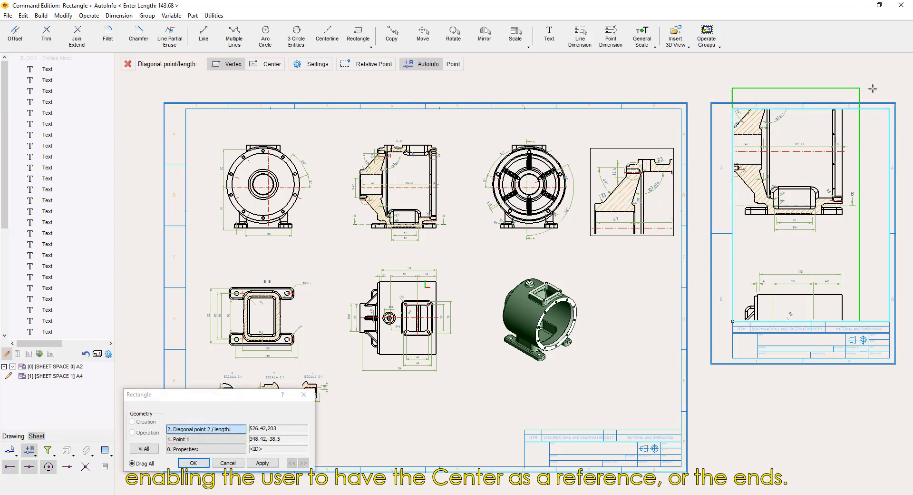
{"action": "key", "text": "Escape"}
Zoom the A4 viewport with a window around the rectangular opening at the base of section A-A.
{"action": "left_click", "coordinate": [266, 63]}
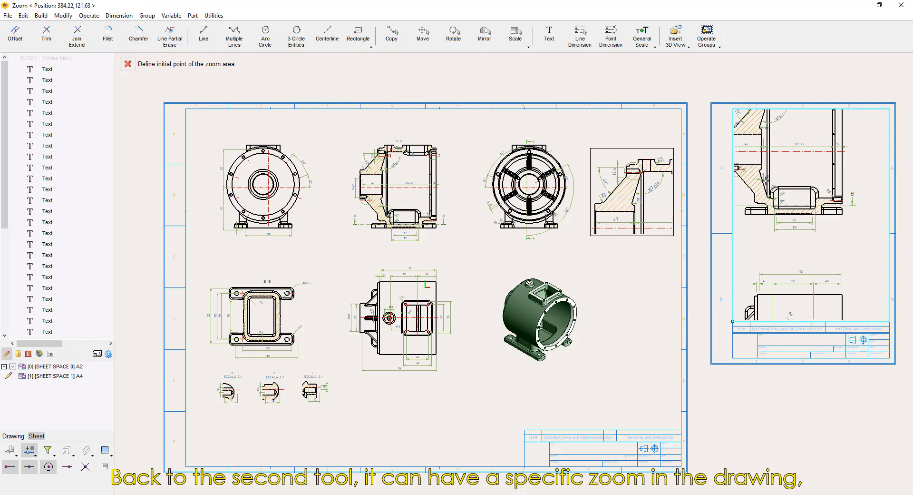
{"action": "left_click", "coordinate": [765, 179]}
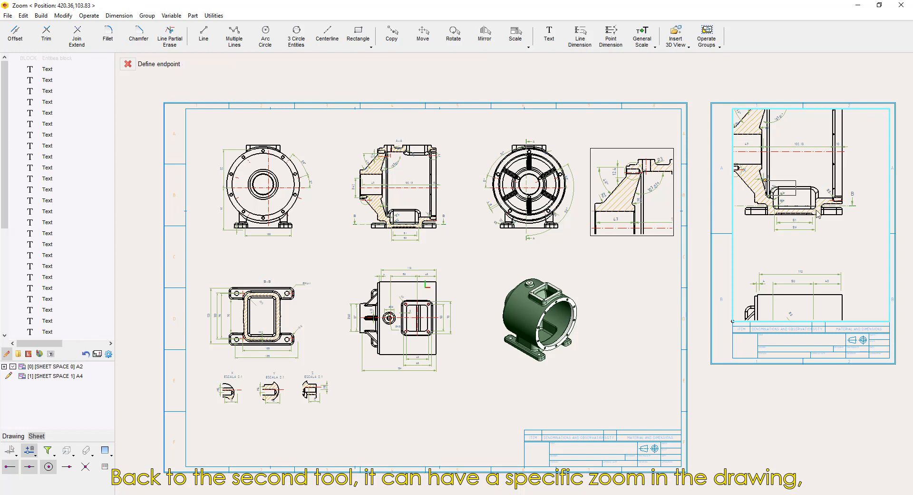
{"action": "left_click", "coordinate": [830, 237]}
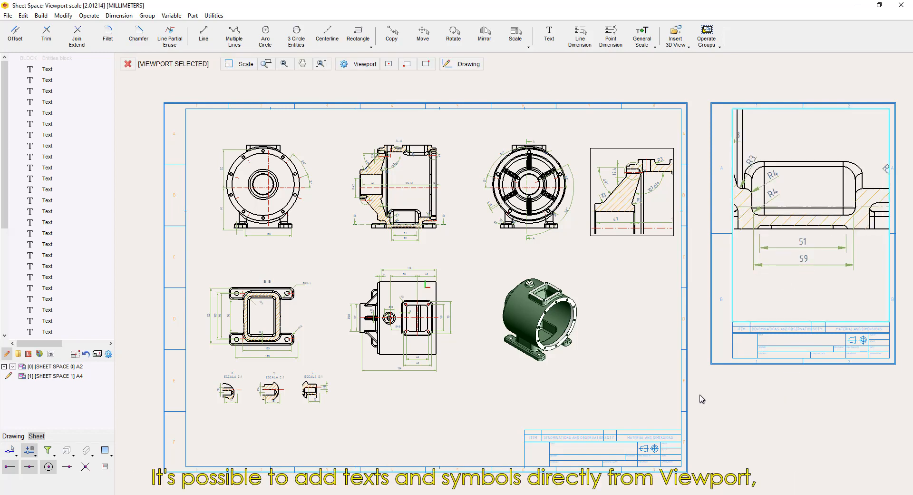
Add the text "SCALE 2:1" below the 59 mm dimension on the A4 sheet.
{"action": "left_click", "coordinate": [550, 38]}
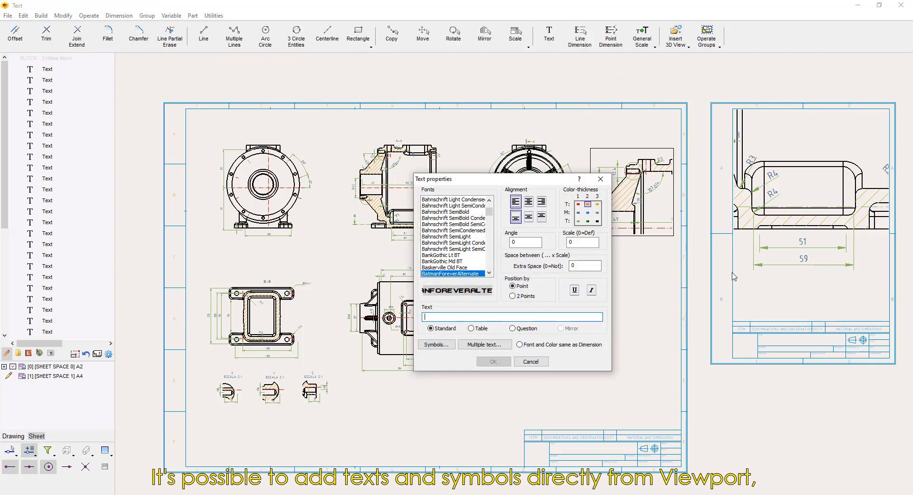
{"action": "left_click", "coordinate": [447, 315]}
{"action": "type", "text": "SCAL"}
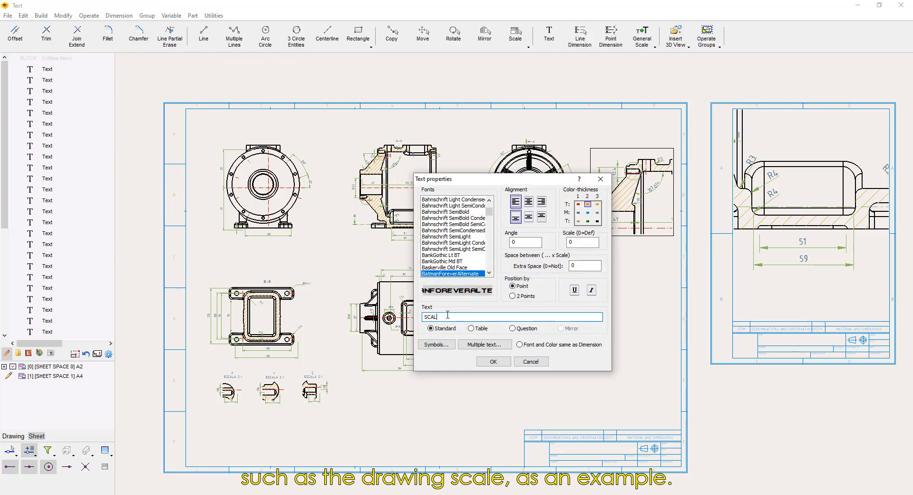
{"action": "type", "text": "E 2:1"}
{"action": "left_click", "coordinate": [493, 361]}
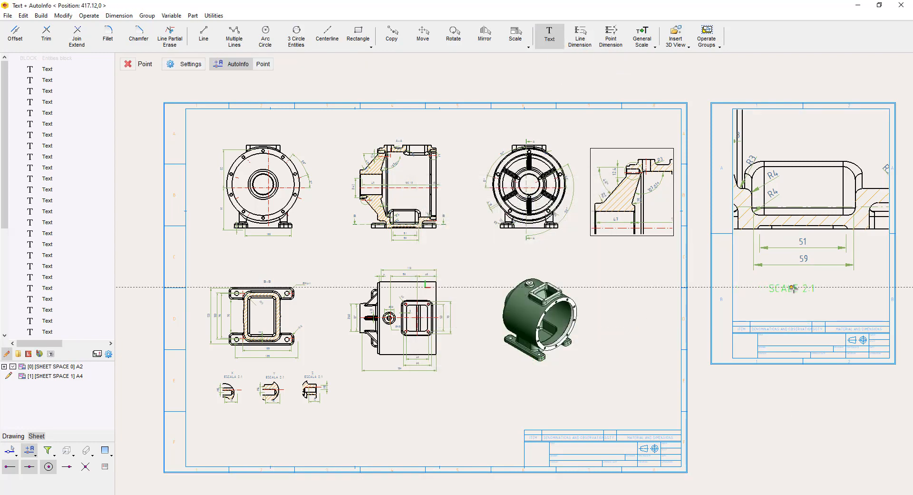
{"action": "left_click", "coordinate": [809, 288]}
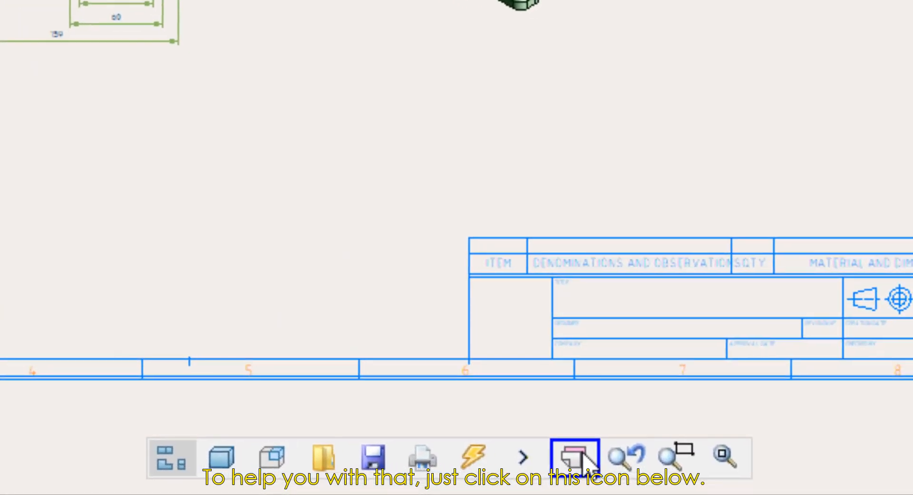
Turn on distinct colouring for the inactive sheet group, and switch the active group to A2 and back to A4.
{"action": "left_click", "coordinate": [583, 456]}
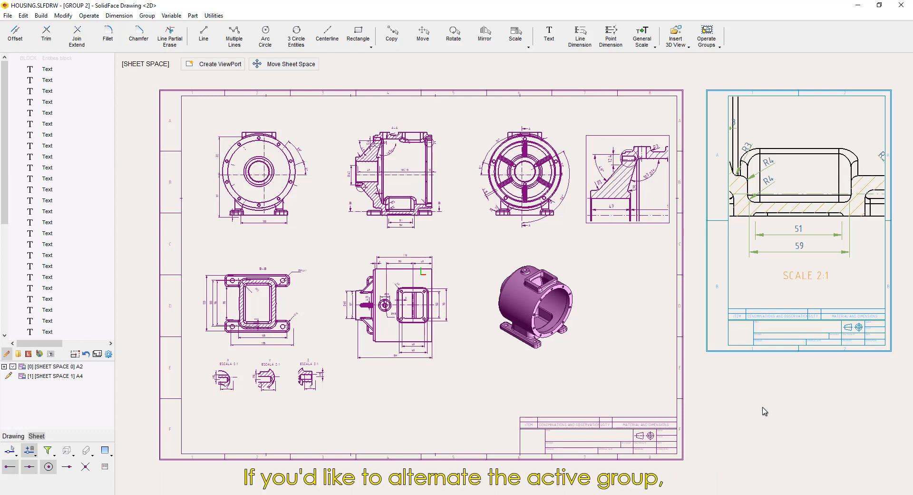
{"action": "double_click", "coordinate": [643, 304]}
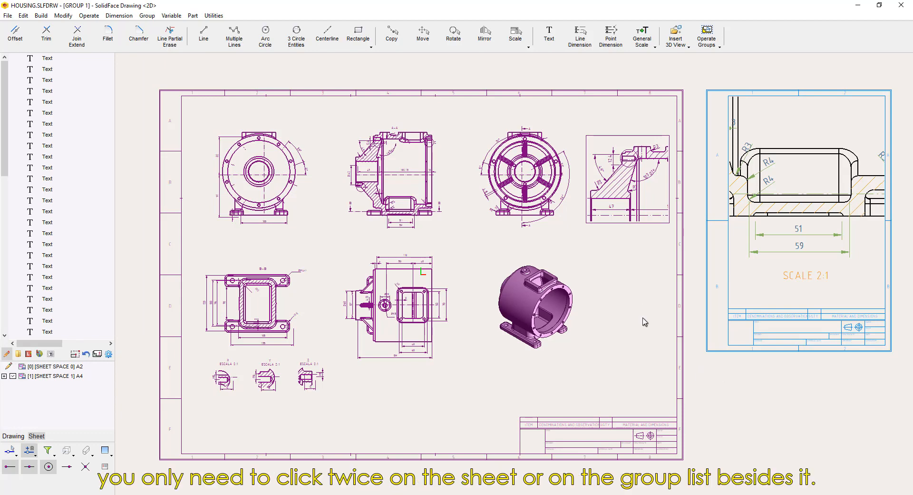
{"action": "double_click", "coordinate": [616, 359]}
{"action": "left_click", "coordinate": [84, 369]}
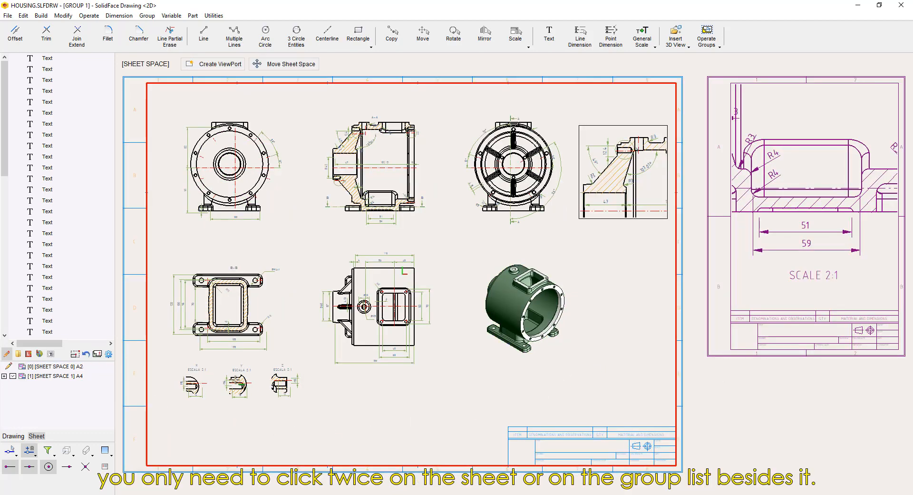
{"action": "double_click", "coordinate": [57, 376]}
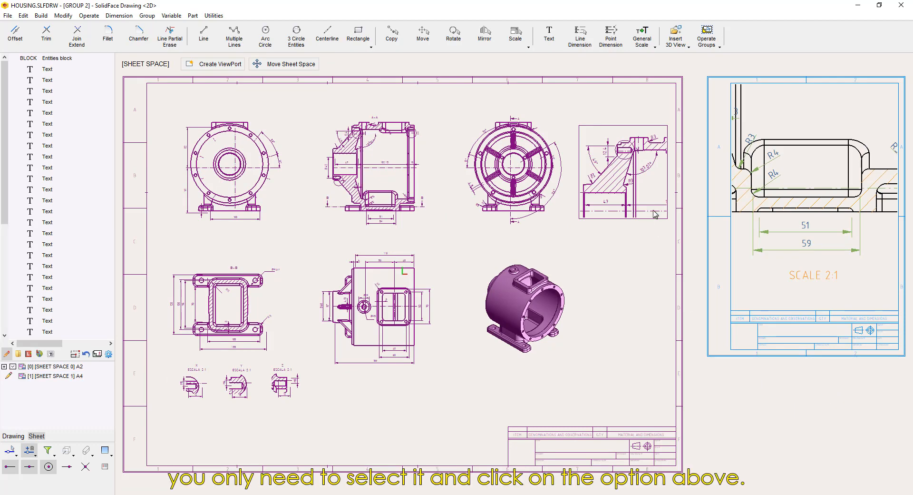
Open the original housing drawing from the A4 viewport and return to the sheets.
{"action": "left_click", "coordinate": [783, 176]}
{"action": "left_click", "coordinate": [449, 66]}
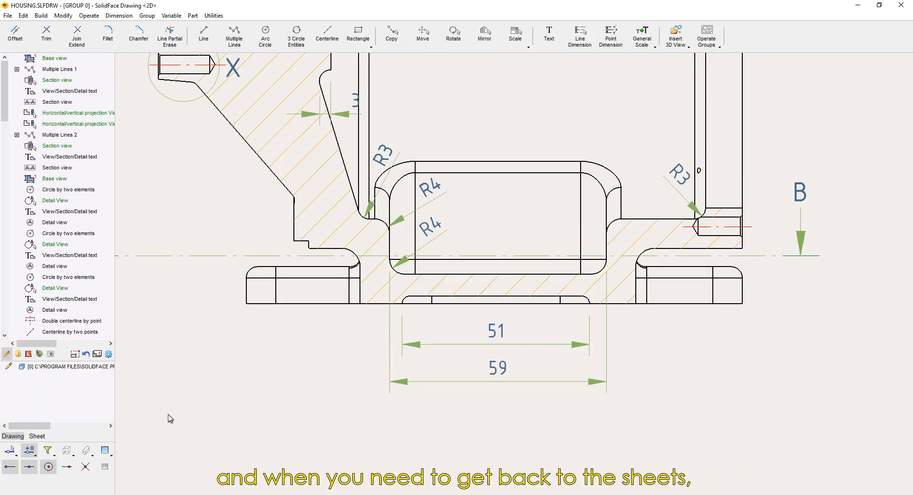
{"action": "left_click", "coordinate": [36, 436]}
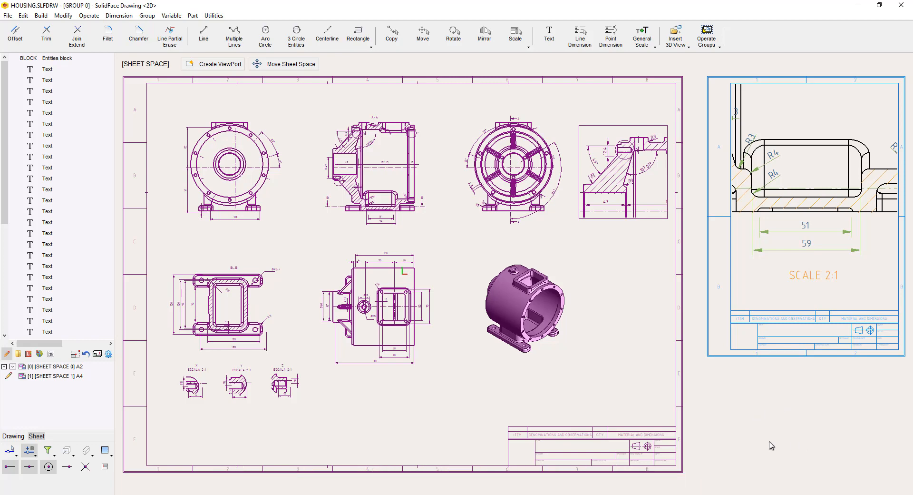
Hide all inactive sheet groups, leaving only the A4 sheet in view.
{"action": "right_click", "coordinate": [44, 395]}
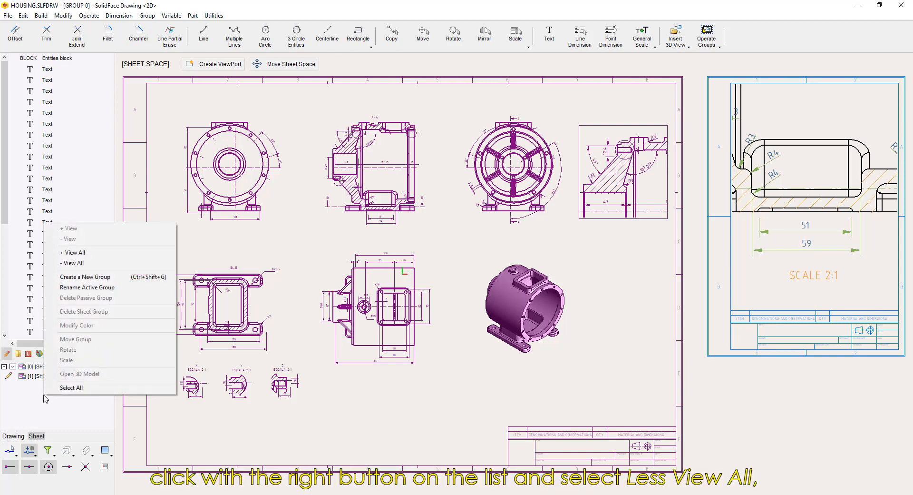
{"action": "left_click", "coordinate": [75, 264]}
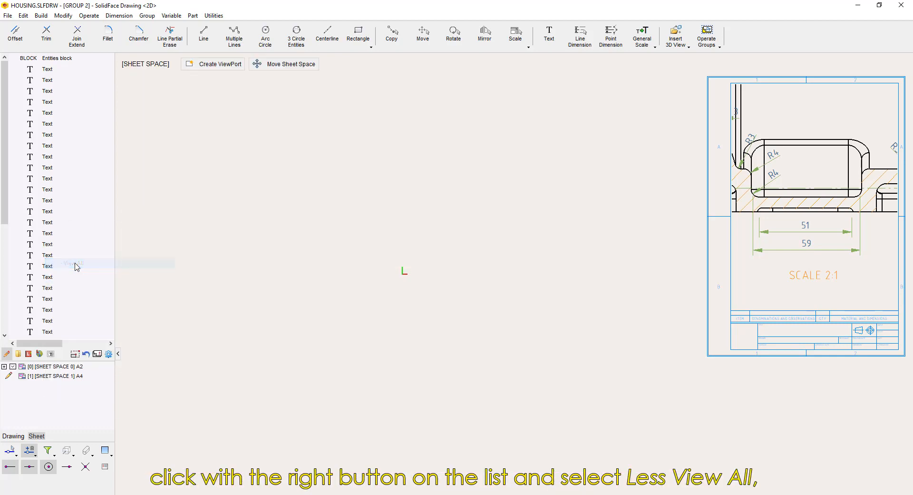
{"action": "middle_click_drag", "start_coordinate": [612, 344], "coordinate": [387, 438]}
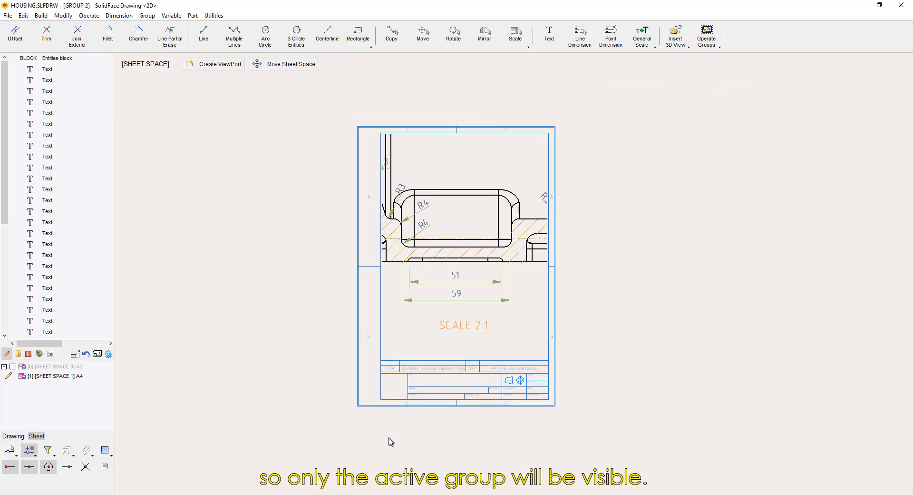
{"action": "scroll", "coordinate": [390, 438], "scroll_direction": "down", "scroll_amount": 1}
{"action": "scroll", "coordinate": [392, 437], "scroll_direction": "up", "scroll_amount": 2}
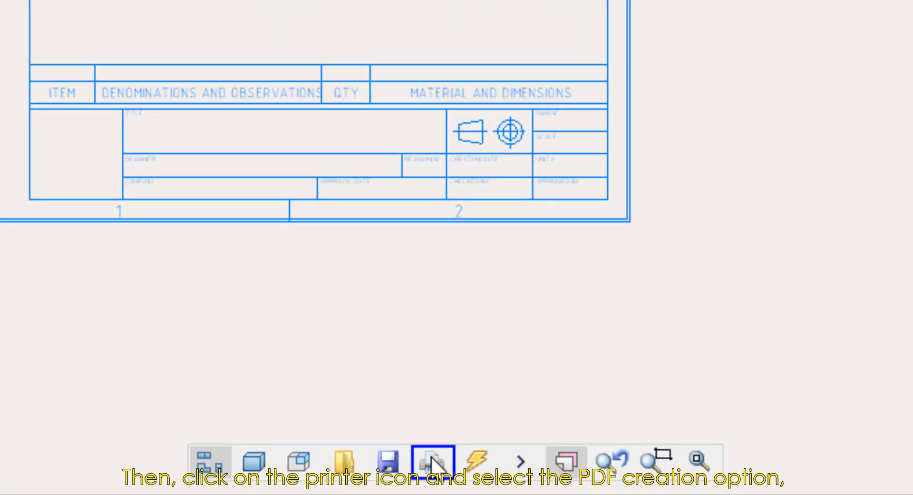
Set up printing of the A4 sheet on the Foxit Reader PDF Printer at the maximum scale of 0.993 and open the print preview.
{"action": "left_click", "coordinate": [432, 462]}
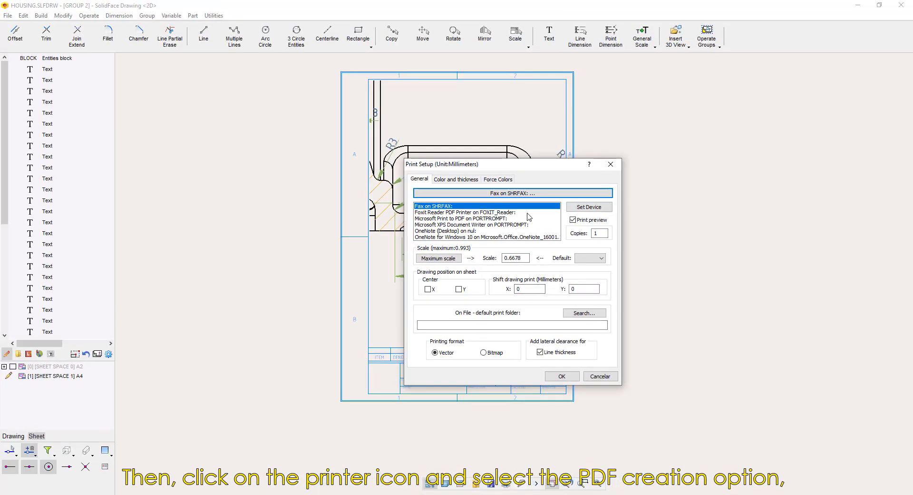
{"action": "left_click", "coordinate": [500, 213]}
{"action": "left_click", "coordinate": [589, 207]}
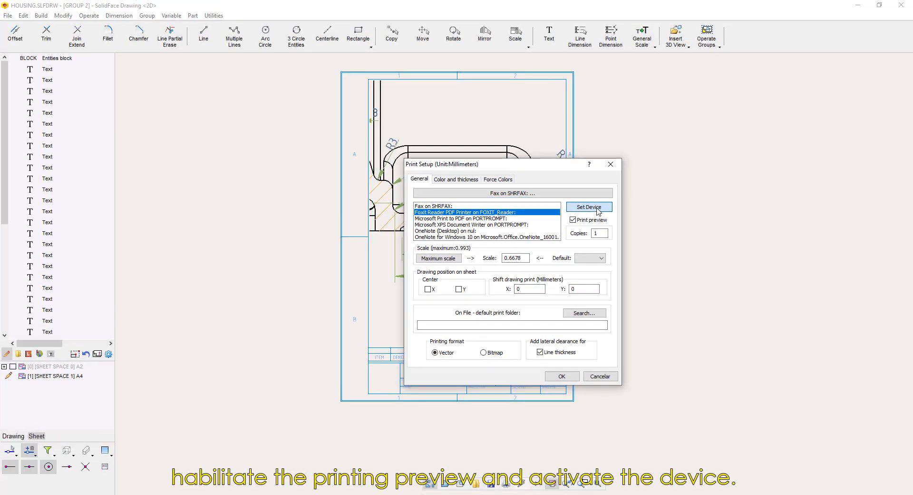
{"action": "left_click", "coordinate": [450, 260]}
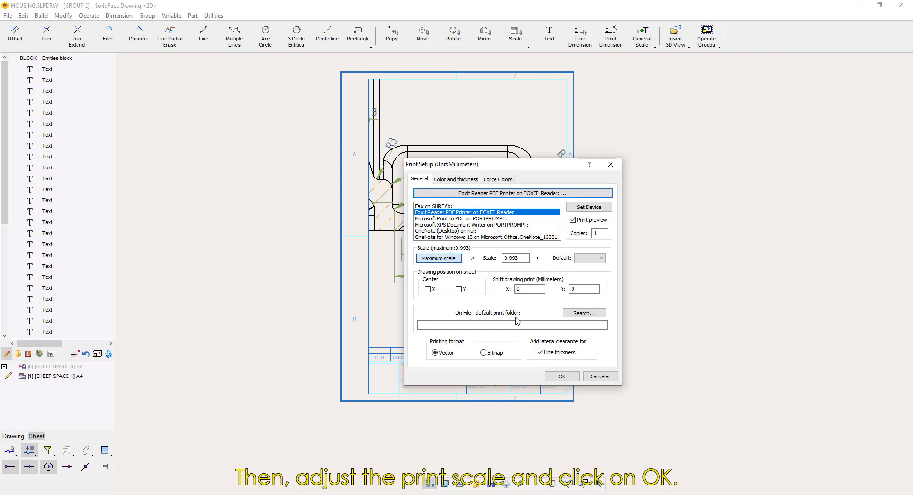
{"action": "left_click", "coordinate": [575, 378]}
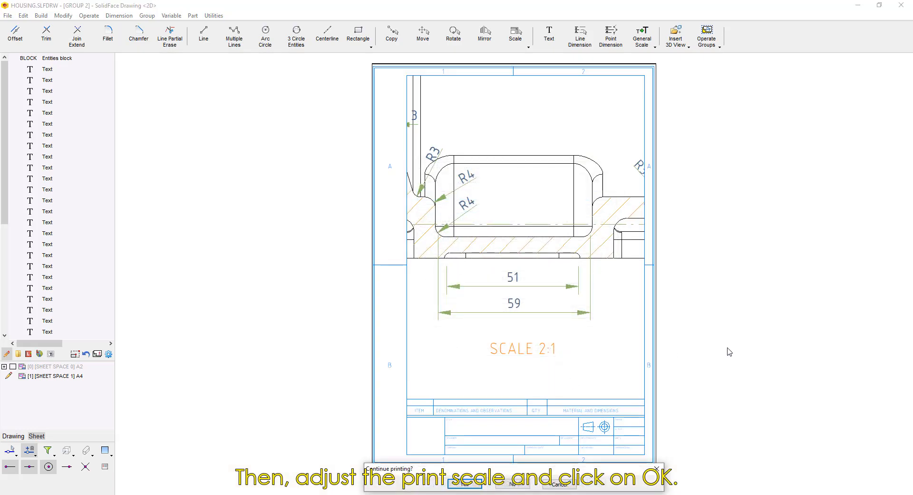